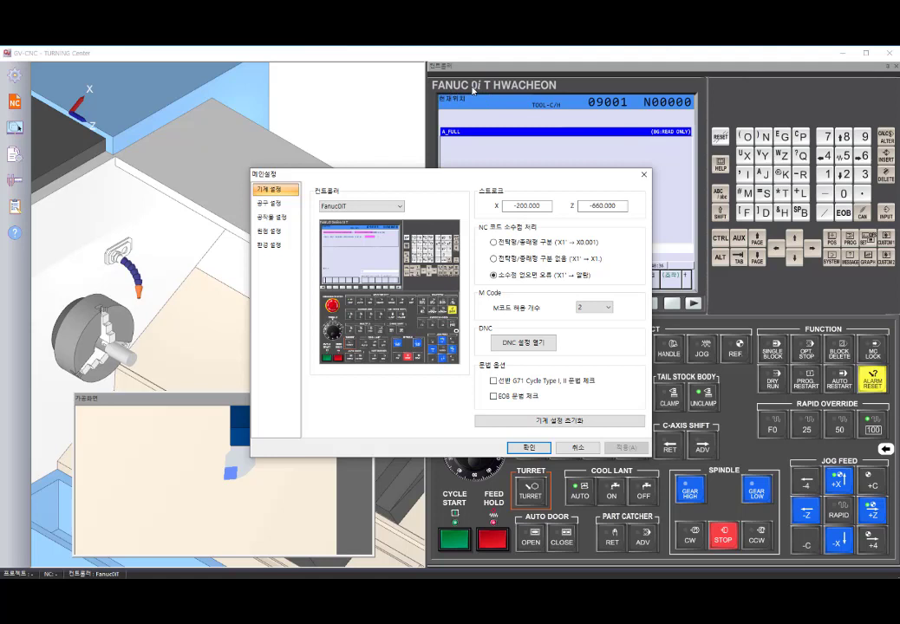
# Set the machine's controller to Fanuc0iT_WIA and apply the change
pyautogui.click(371, 208)
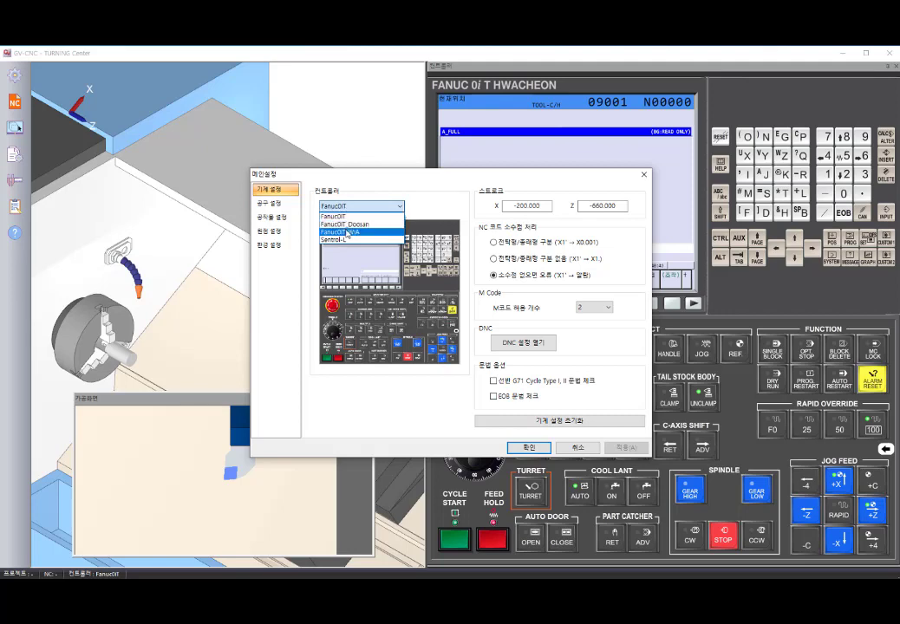
pyautogui.click(344, 232)
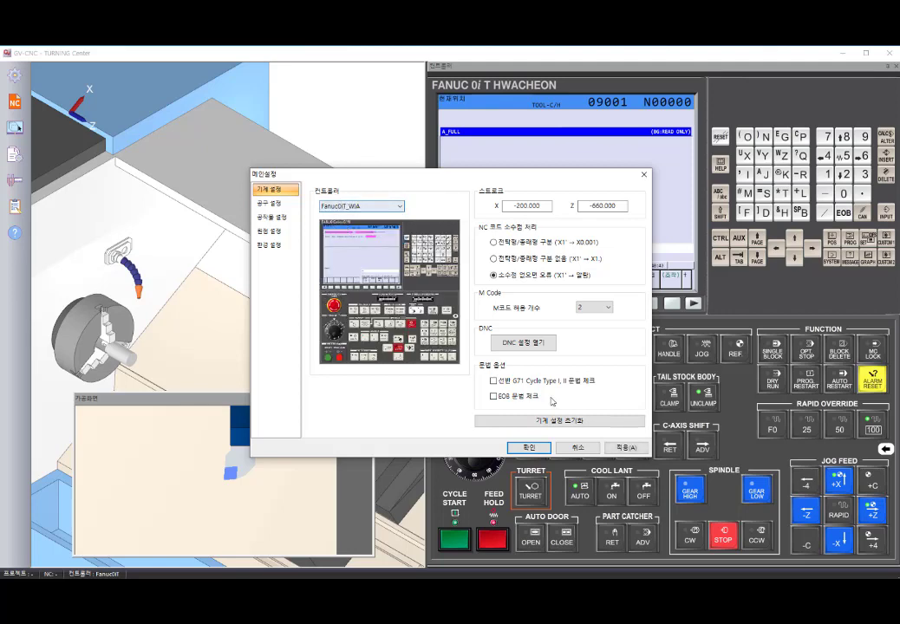
pyautogui.click(630, 448)
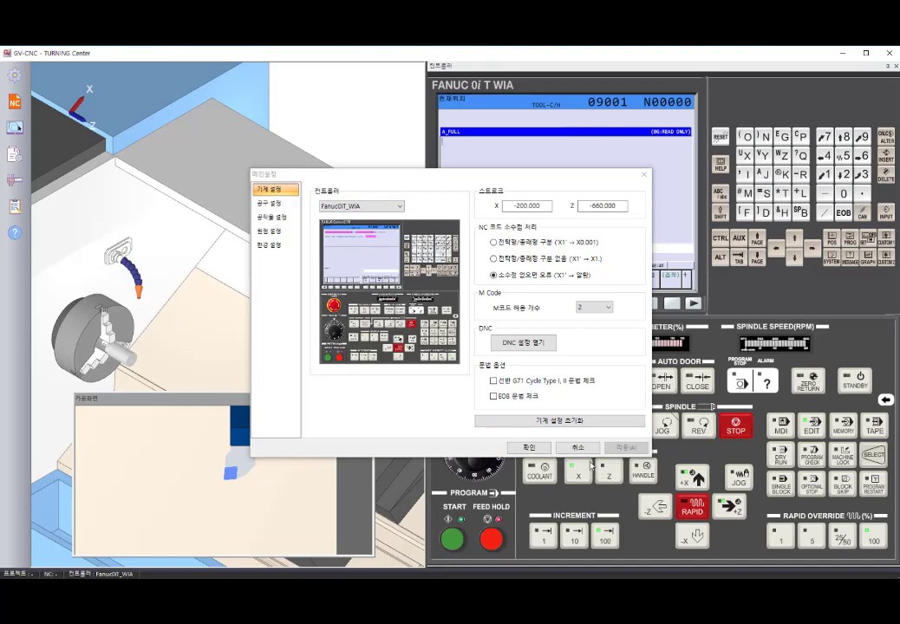
# Review the tool settings for tools 1, 3, 5 and 7, including holder and insert details
pyautogui.click(279, 203)
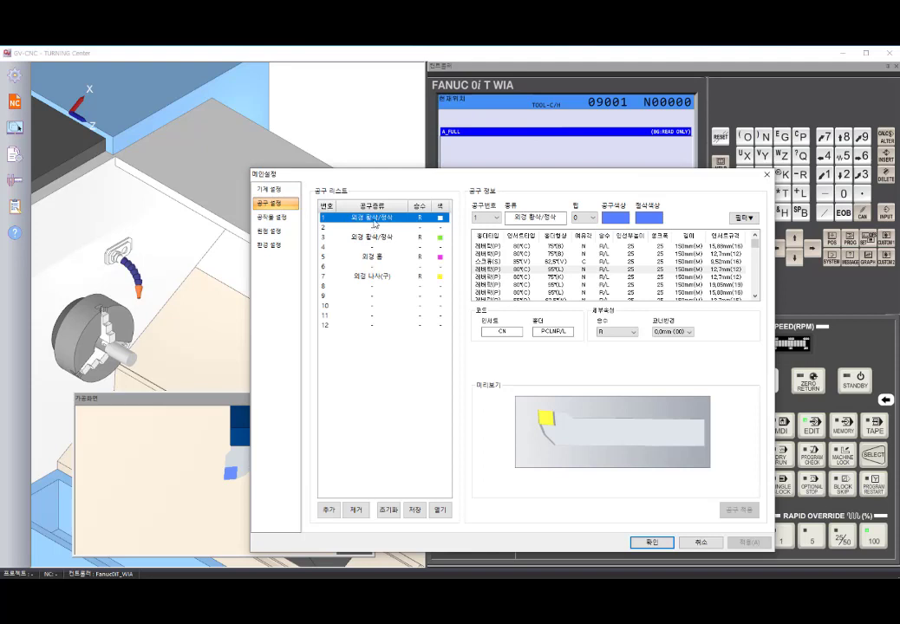
pyautogui.click(539, 331)
pyautogui.click(375, 237)
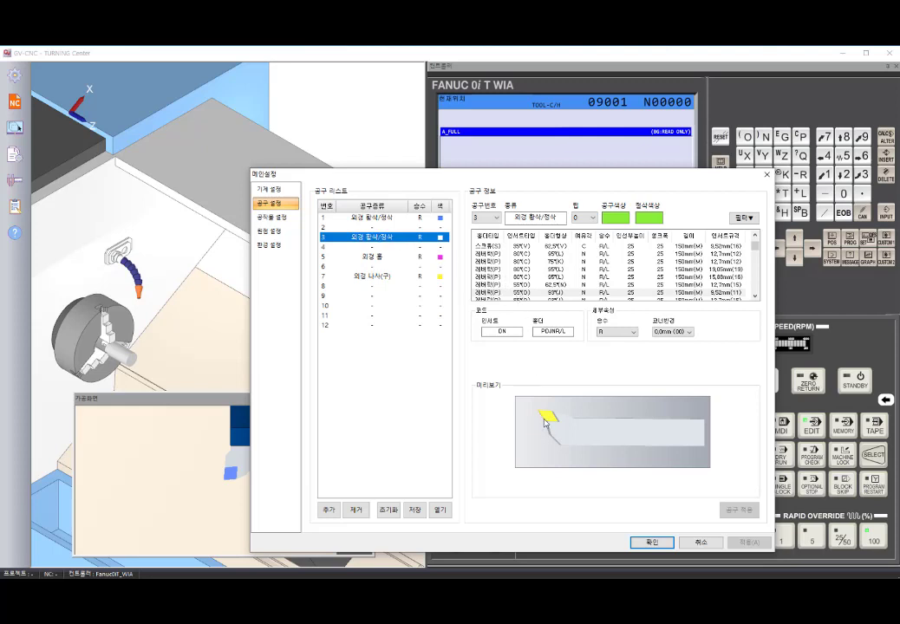
pyautogui.click(378, 258)
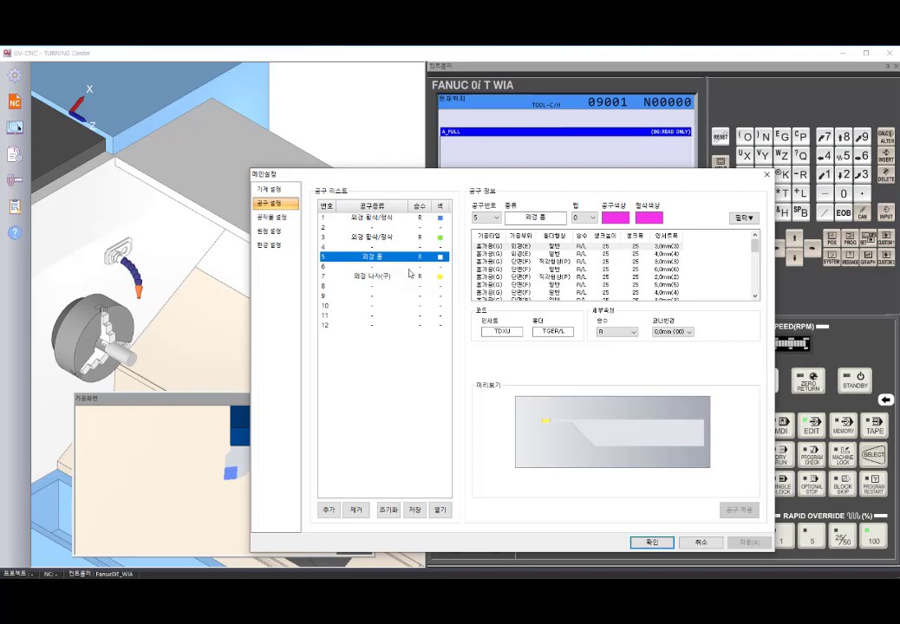
pyautogui.click(373, 278)
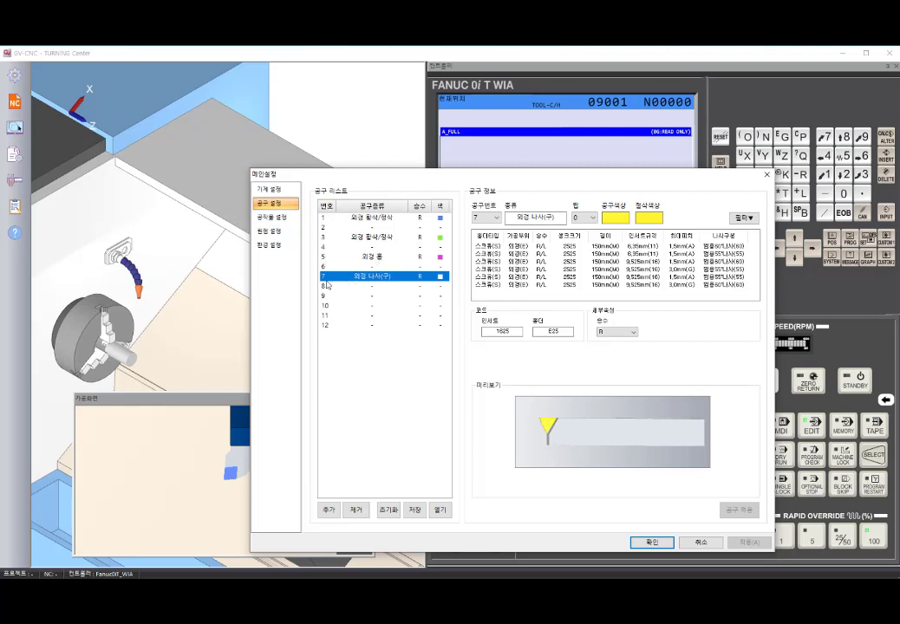
pyautogui.click(271, 219)
pyautogui.click(269, 203)
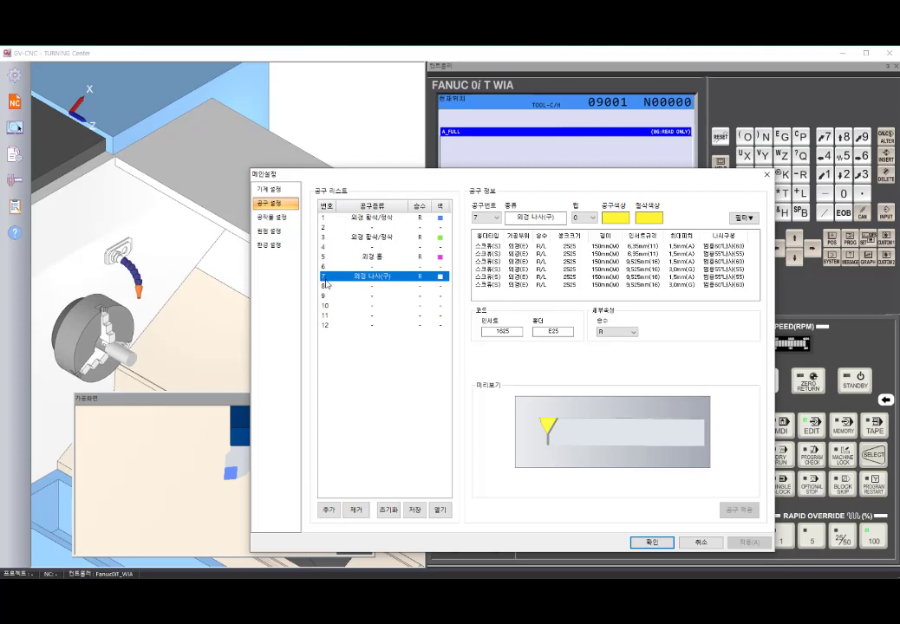
# Create a cylinder workpiece 100 long and 50 in diameter using external clamping with external step jaws
pyautogui.click(279, 219)
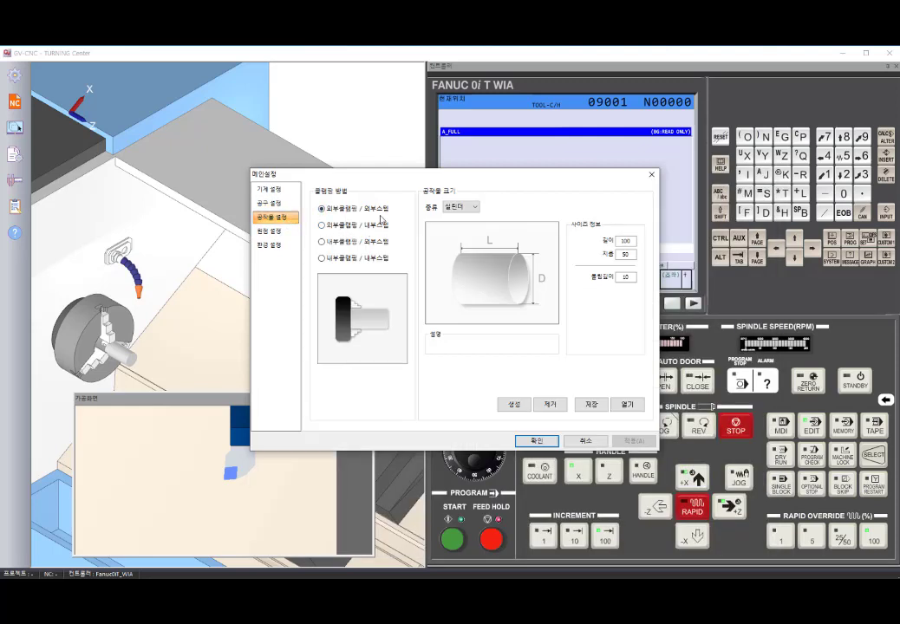
pyautogui.click(625, 241)
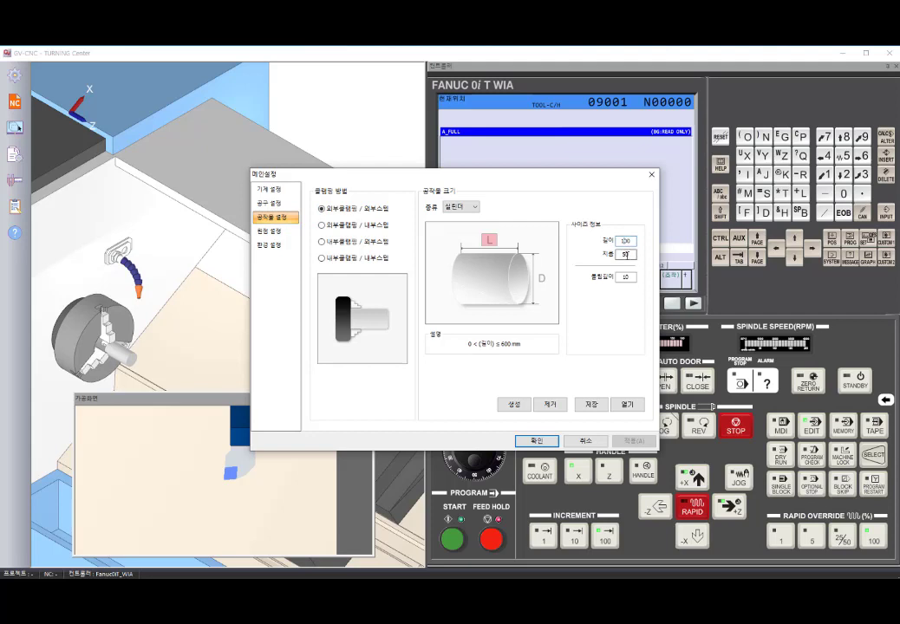
pyautogui.click(624, 254)
pyautogui.click(524, 403)
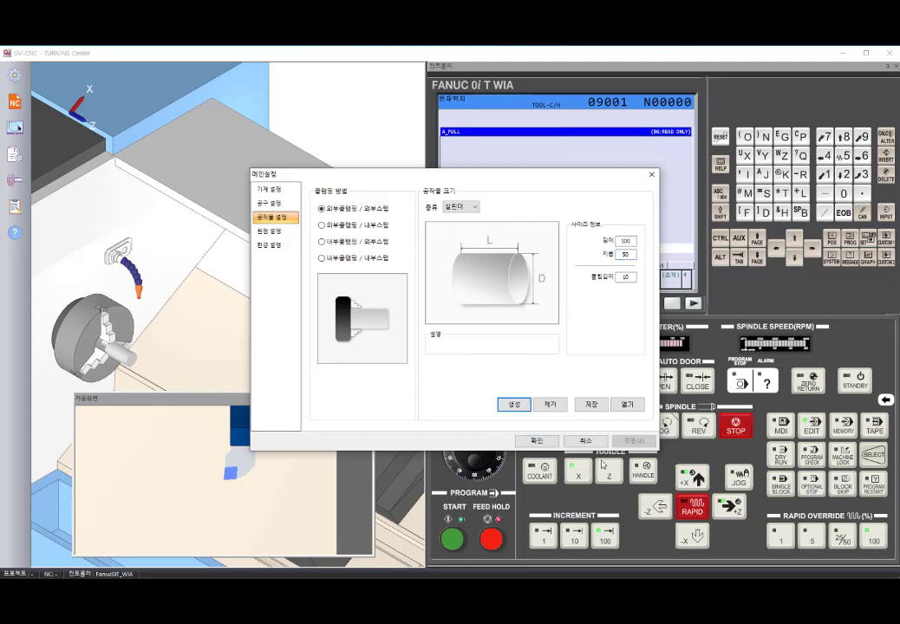
# Set the tool-offset origin at the centre of the workpiece's front face, with tool 1 as reference, and confirm the settings
pyautogui.click(282, 231)
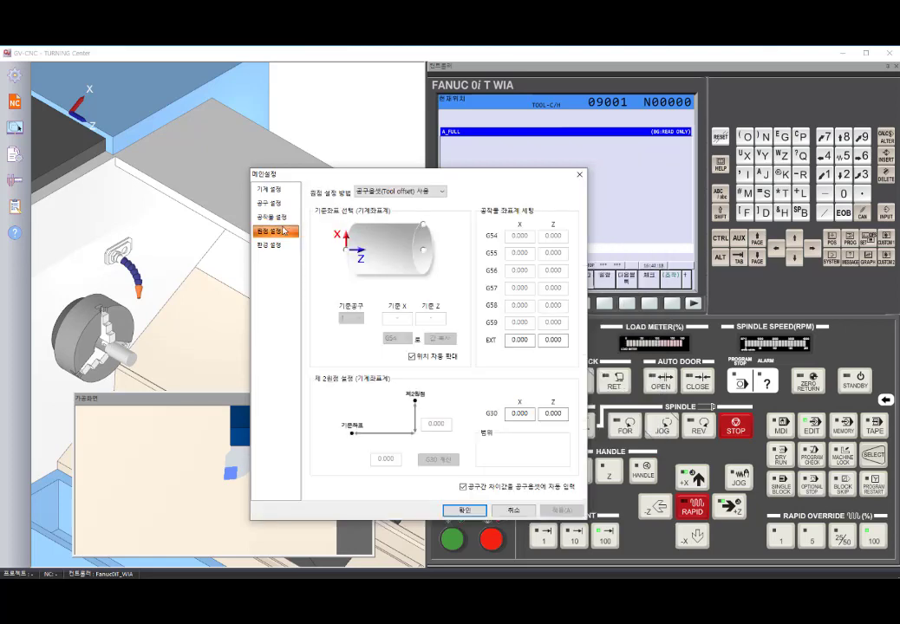
pyautogui.click(424, 255)
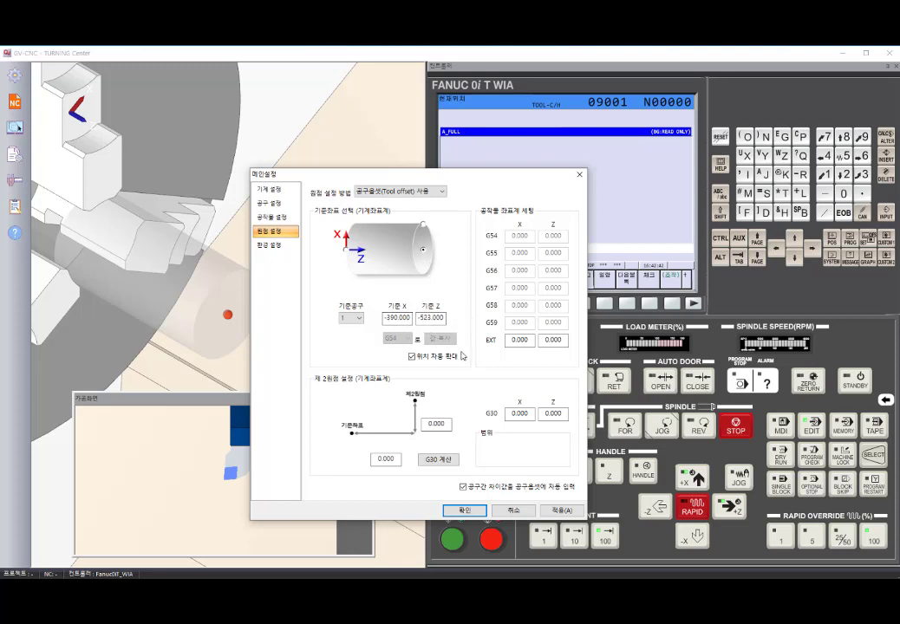
pyautogui.click(561, 512)
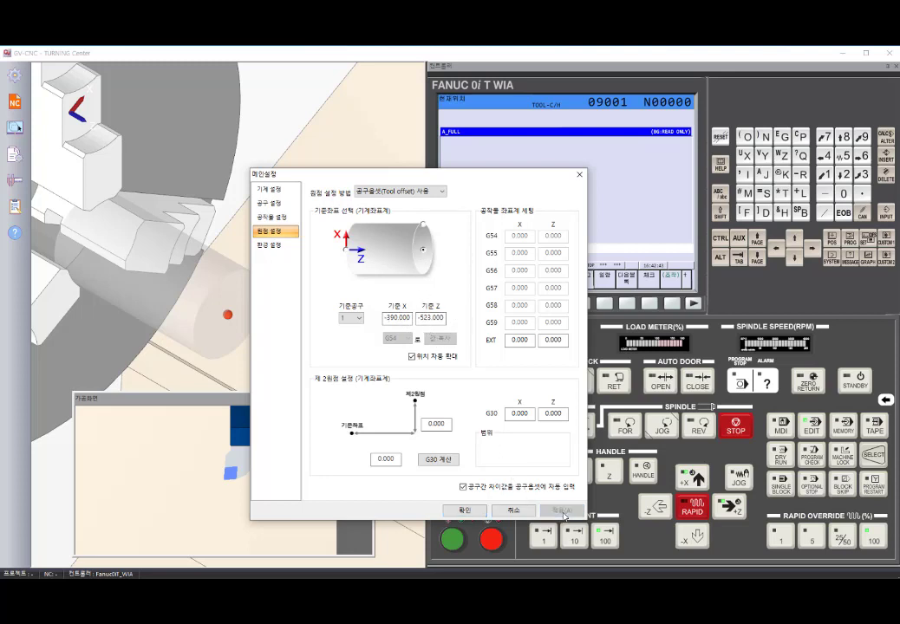
pyautogui.click(461, 510)
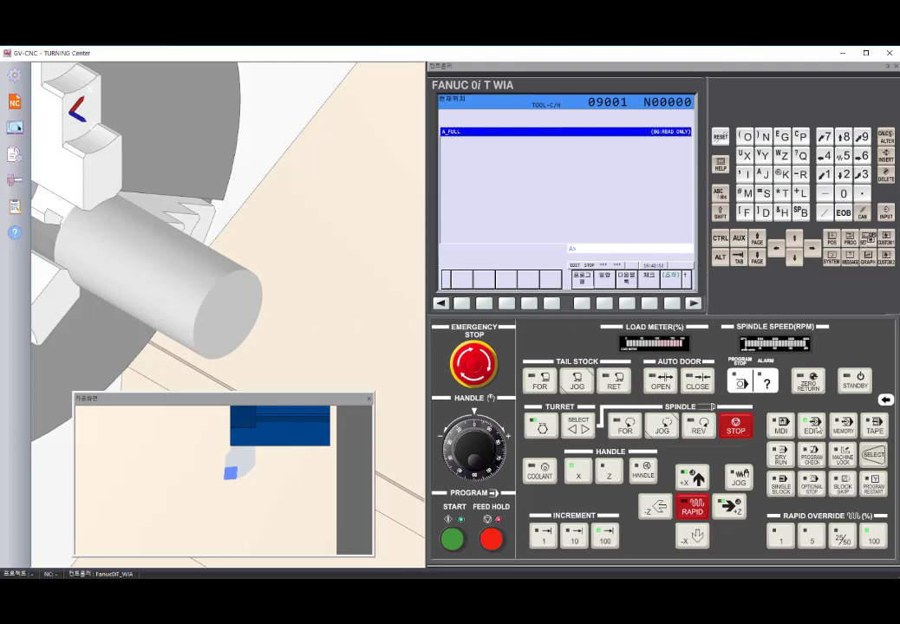
# Enter 1. as the measured Z value on the controller's work coordinate shift (워크 SHIFT) page
pyautogui.click(870, 242)
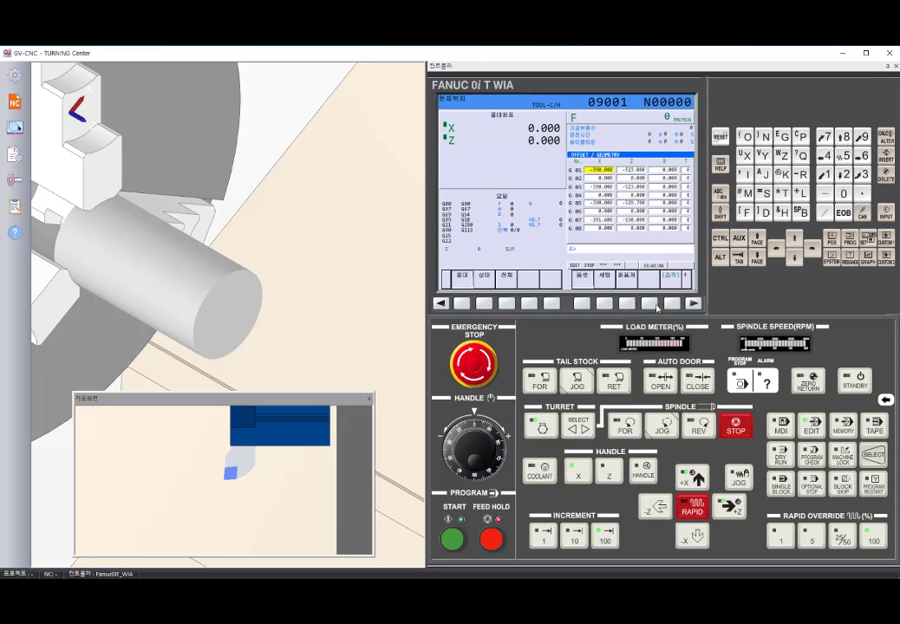
pyautogui.click(693, 304)
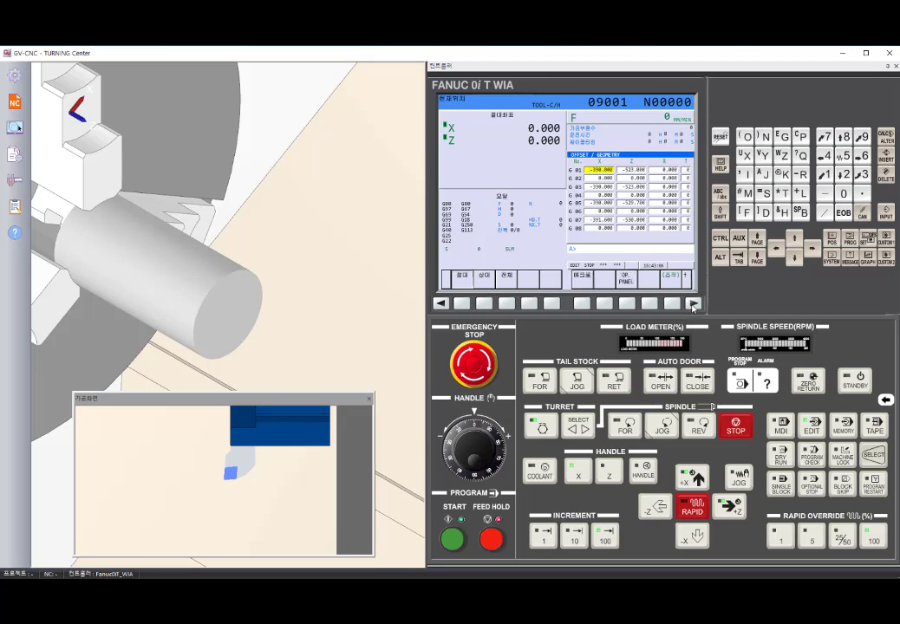
pyautogui.click(694, 305)
pyautogui.click(607, 279)
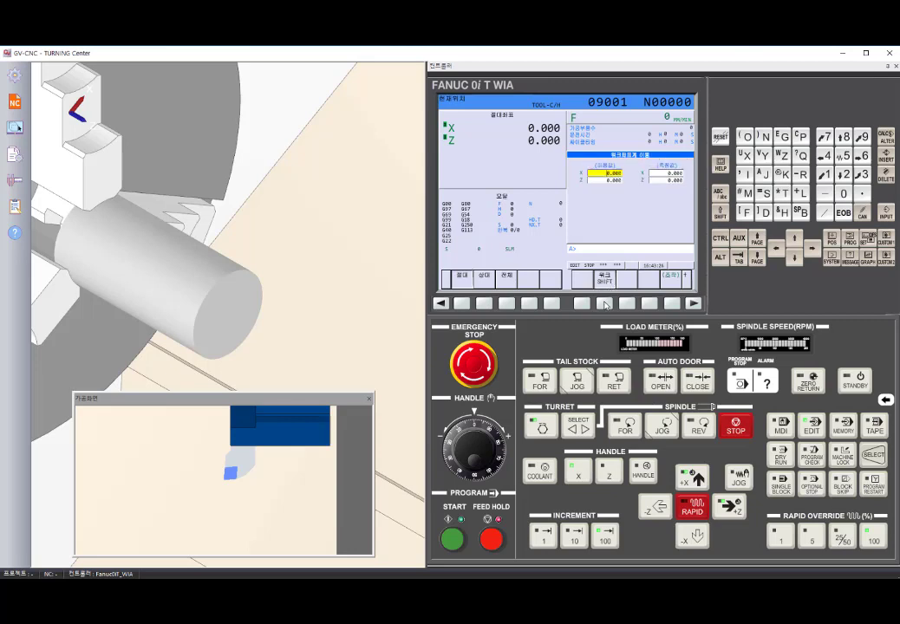
pyautogui.click(656, 179)
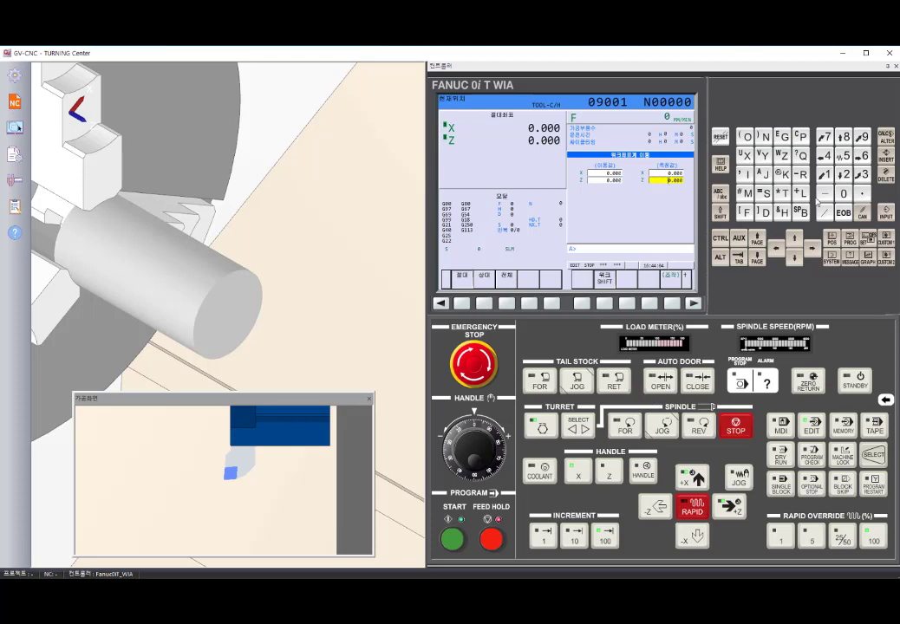
pyautogui.click(842, 174)
pyautogui.click(859, 195)
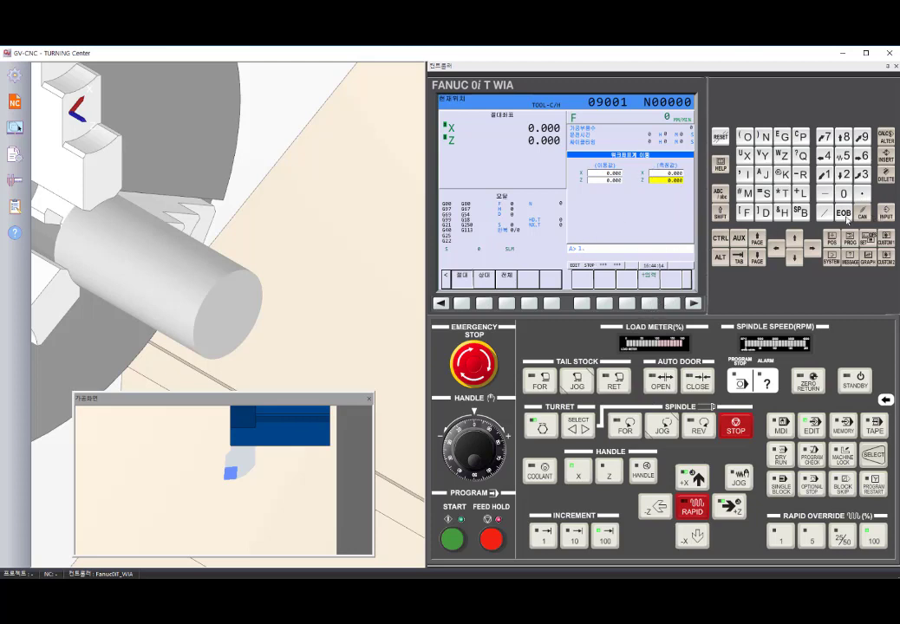
pyautogui.click(887, 212)
# Set the Z shift value of the work coordinate shift to 1.000
pyautogui.click(610, 180)
pyautogui.write('1.')
pyautogui.press('Return')
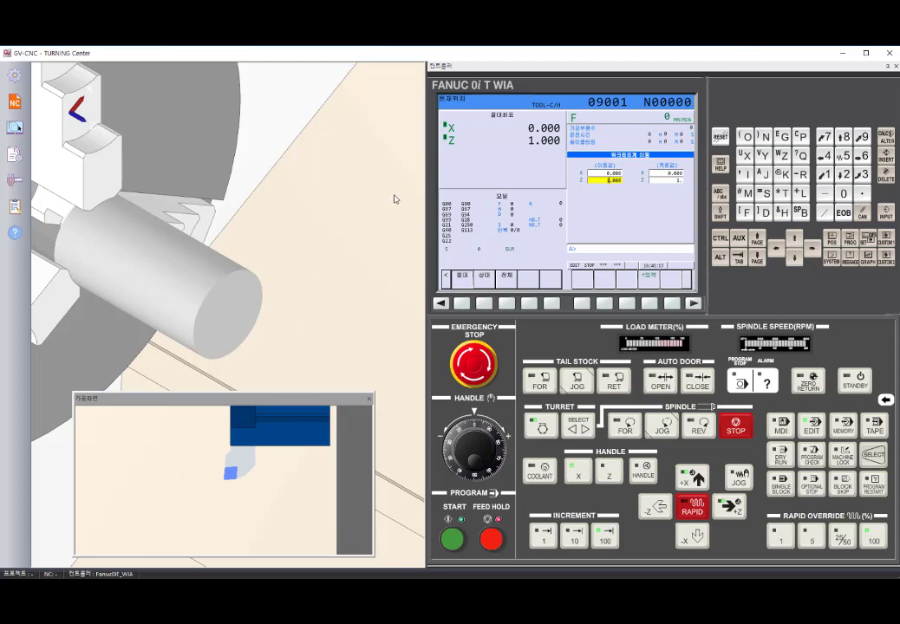
pyautogui.press('Tab')
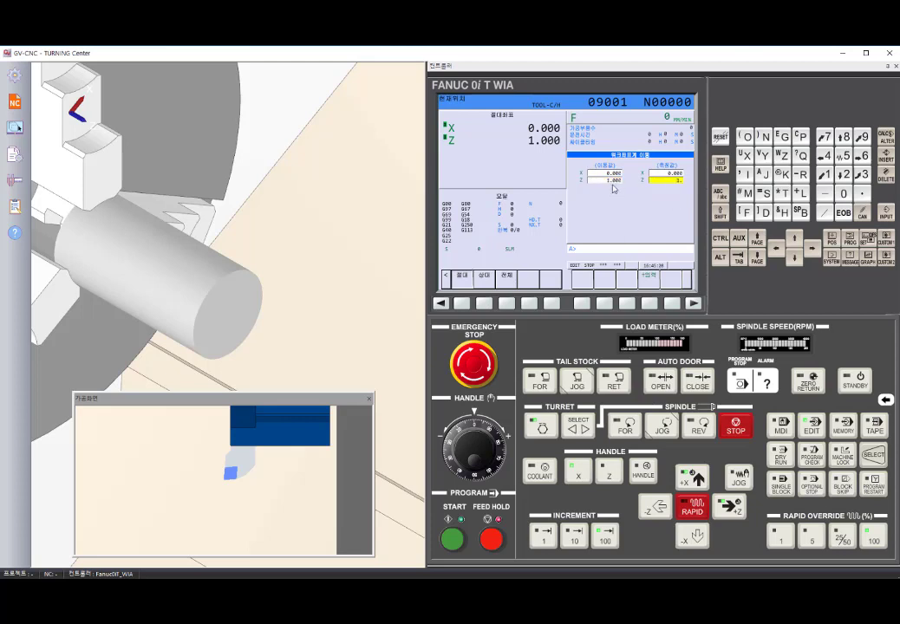
# Return the controller to the program screen, open NCEditor and enlarge its window to fill the screen
pyautogui.click(851, 238)
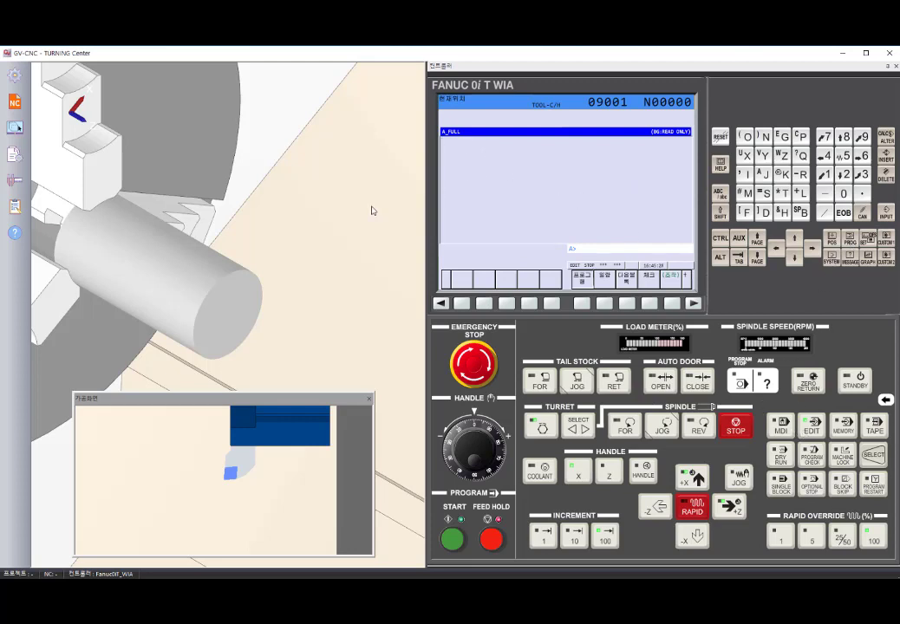
pyautogui.click(15, 210)
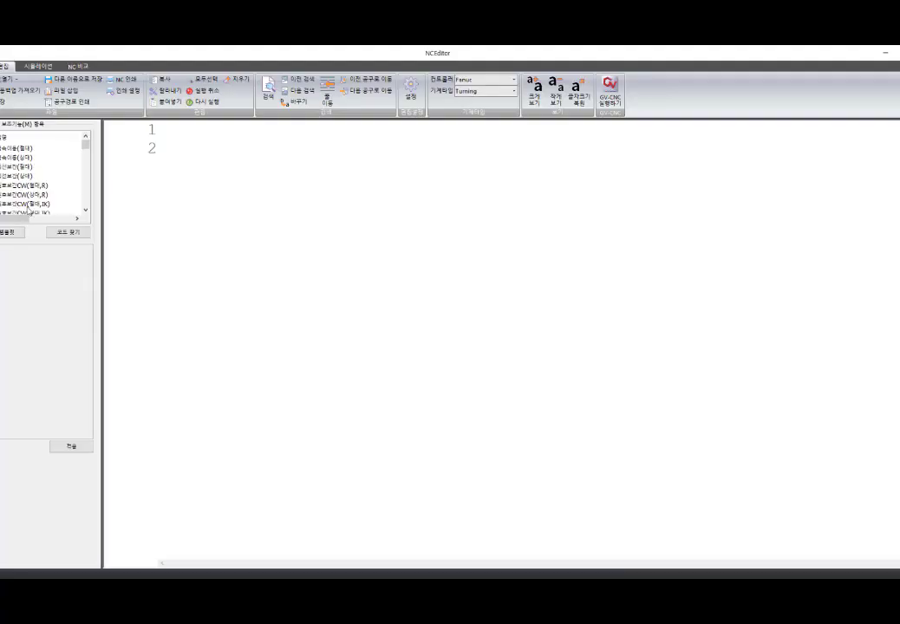
pyautogui.moveTo(304, 62); pyautogui.dragTo(352, 60)
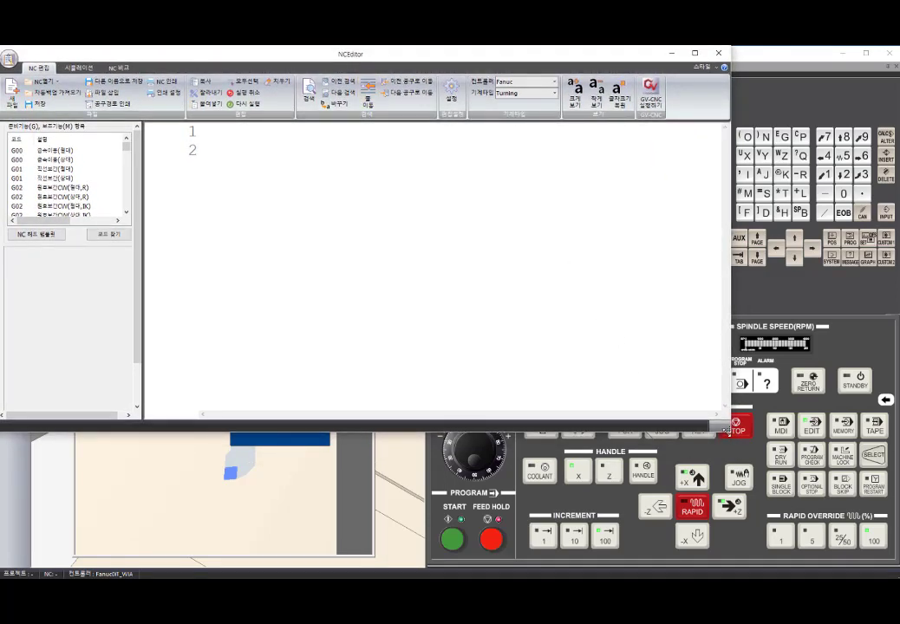
pyautogui.moveTo(734, 431); pyautogui.dragTo(896, 576)
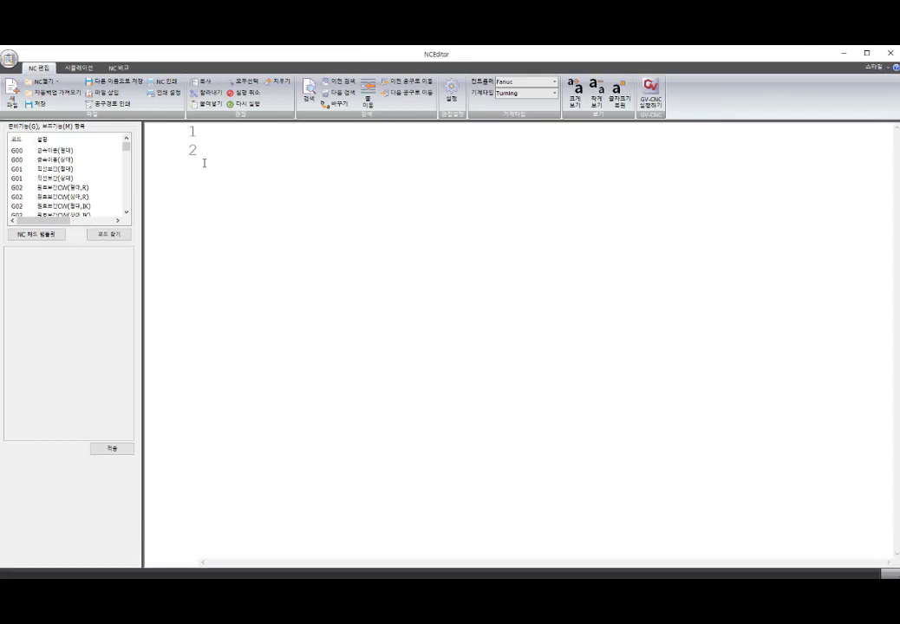
pyautogui.click(79, 67)
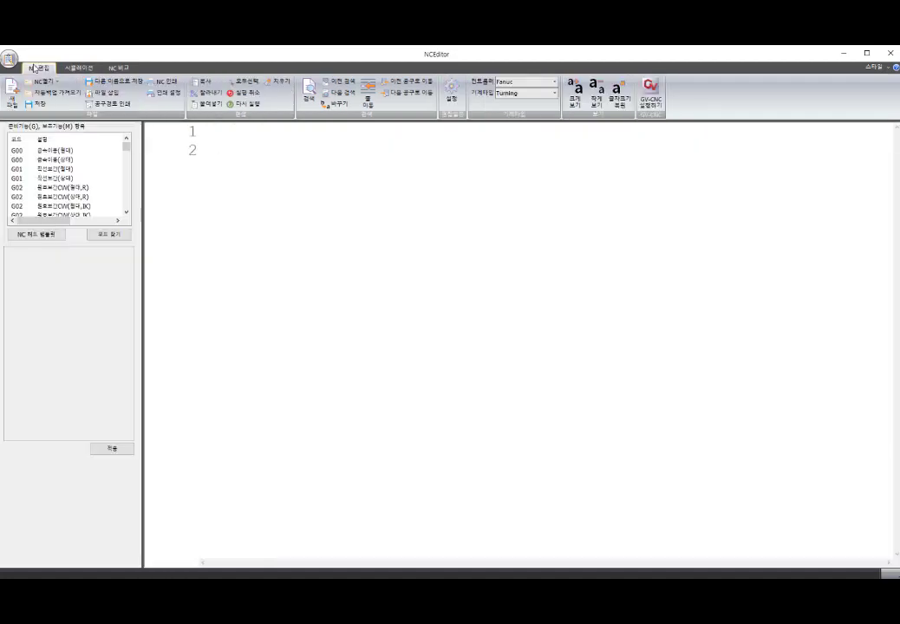
pyautogui.click(38, 68)
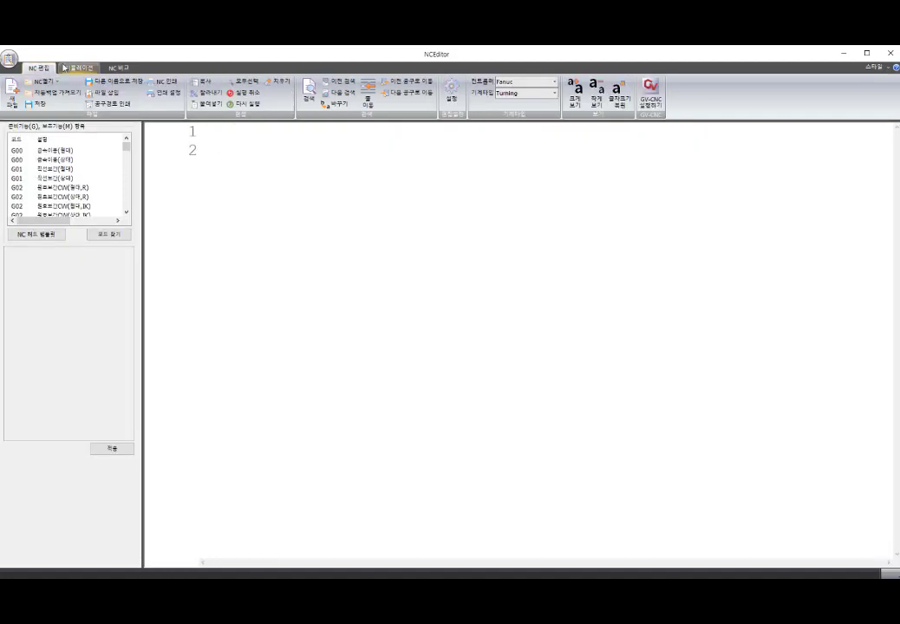
# Start the NC program with a % line followed by program number O3031
pyautogui.click(216, 140)
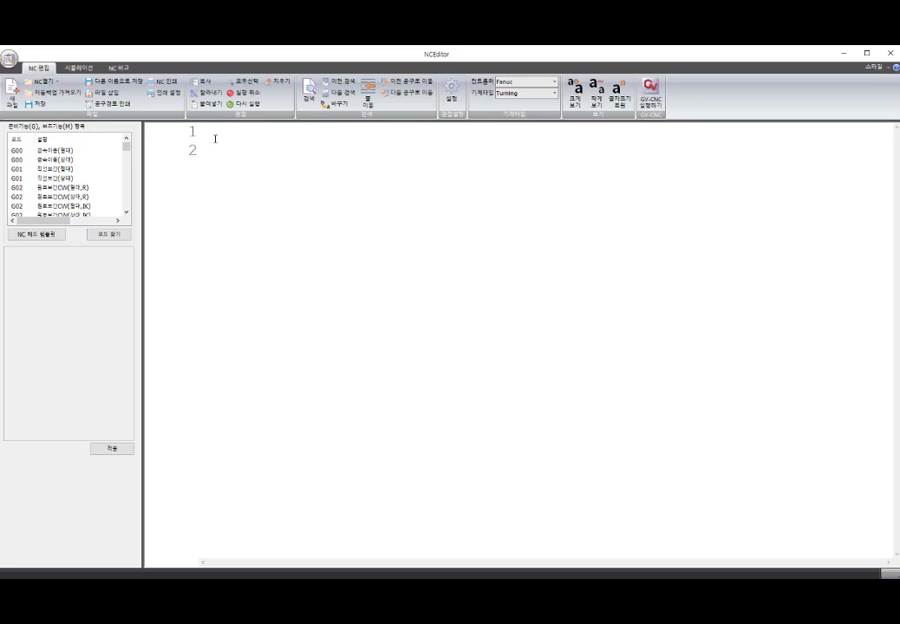
pyautogui.write('%')
pyautogui.press('Return')
pyautogui.write('O')
pyautogui.write('2')
pyautogui.press('BackSpace')
pyautogui.write('3')
pyautogui.write('031')
pyautogui.press('Return')
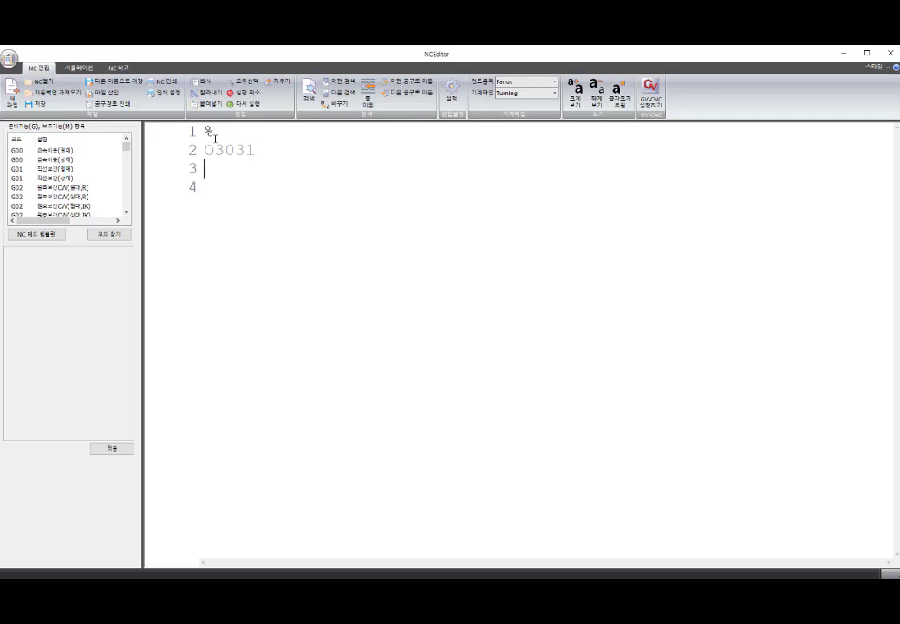